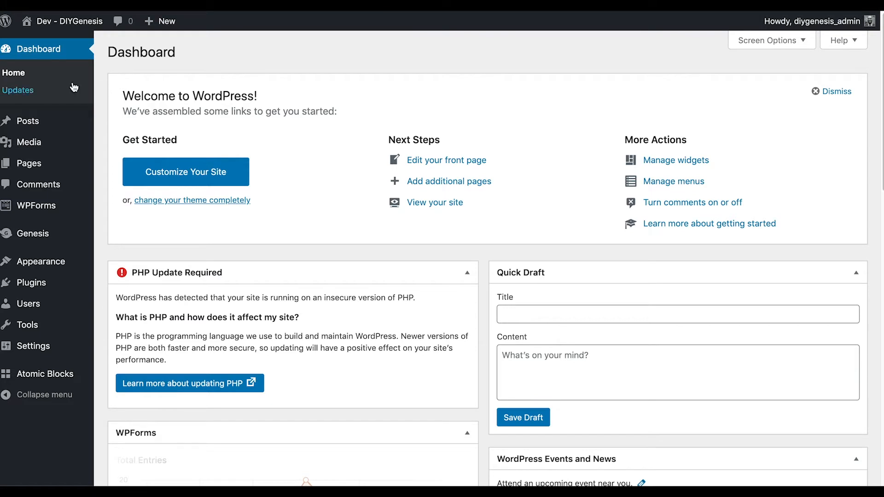
Go to Appearance > Widgets from the admin sidebar
mouse_move(55, 264)
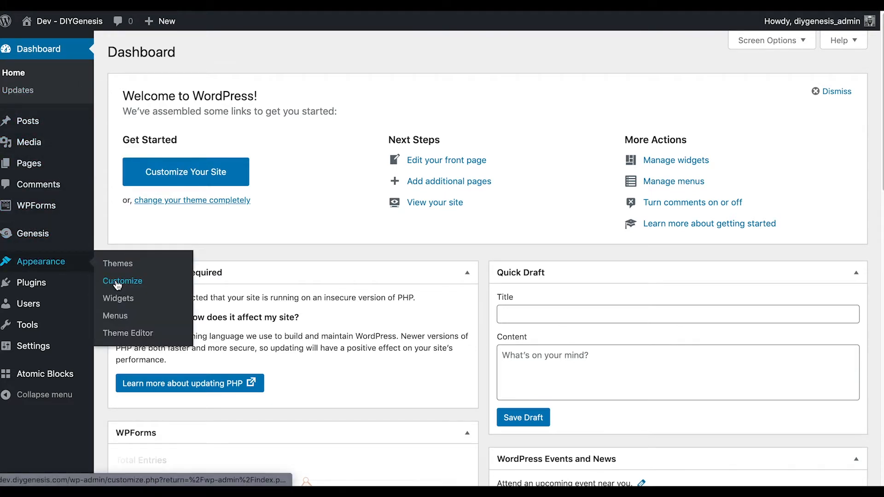
click(118, 300)
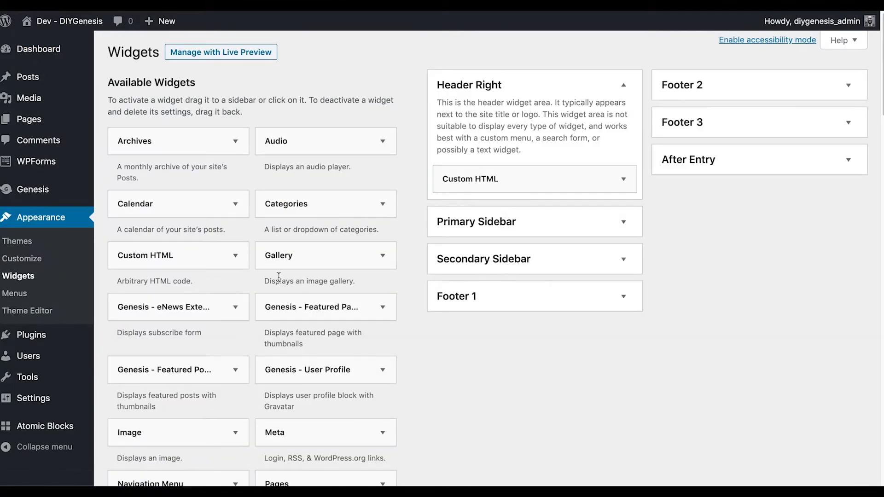
Expand the Primary Sidebar and review the Simple Social Icons widget's color and URI settings
click(624, 222)
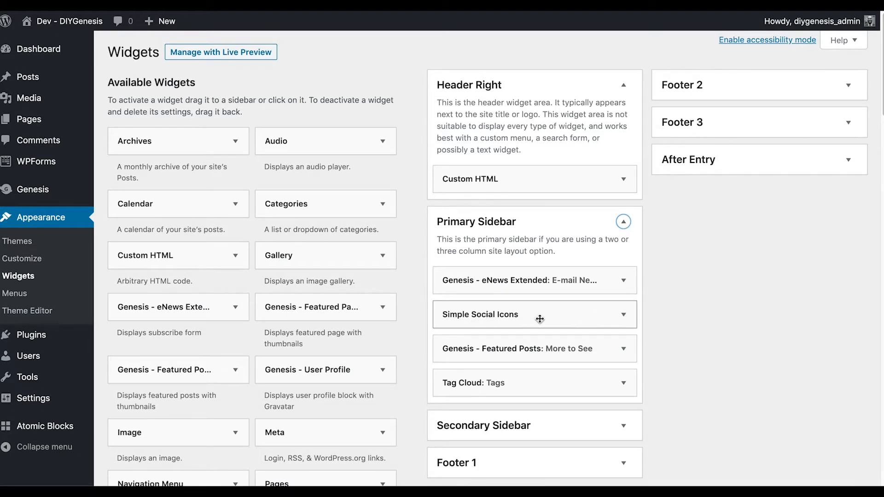
click(623, 316)
scroll(618, 310, down, 6)
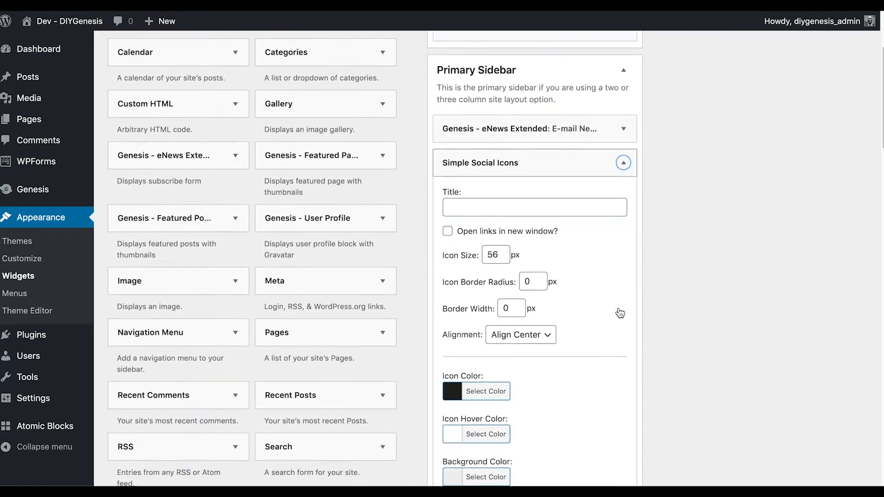
scroll(618, 308, down, 4)
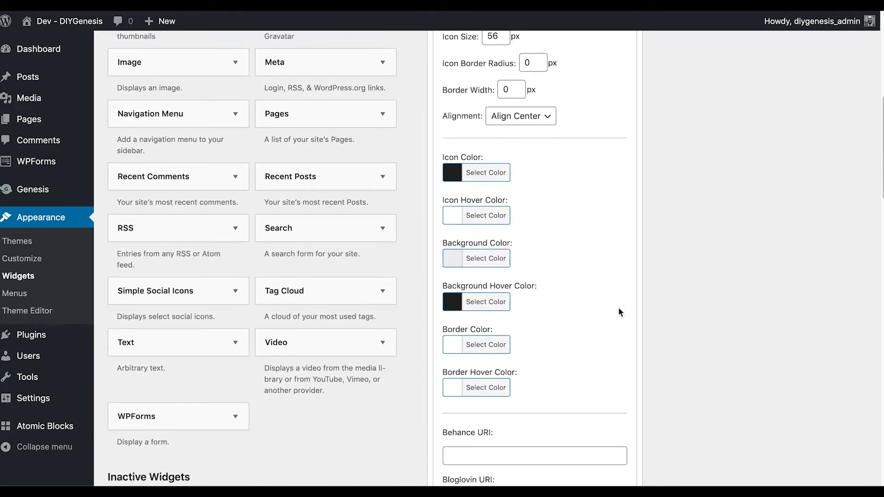
scroll(618, 307, up, 2)
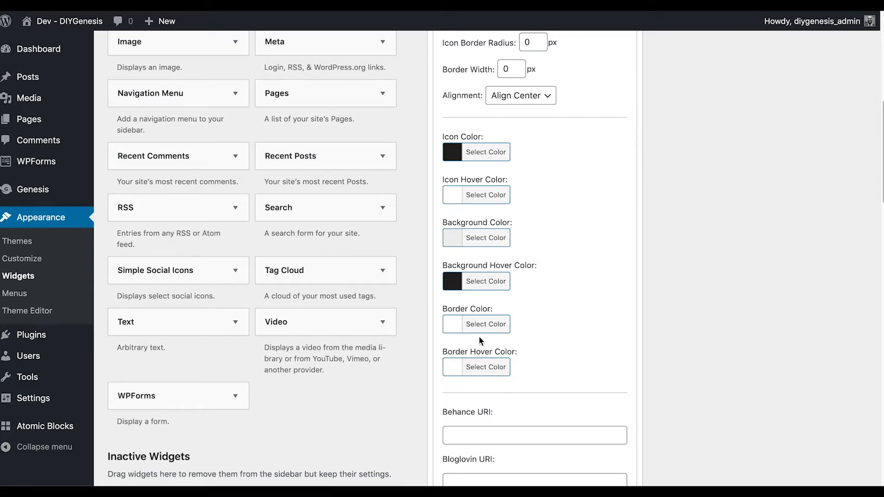
scroll(478, 297, down, 2)
scroll(477, 298, down, 8)
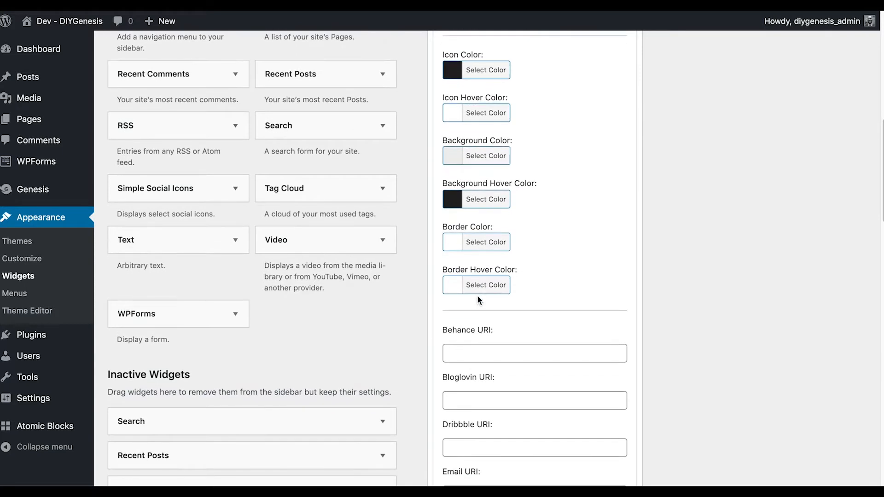
scroll(478, 300, down, 2)
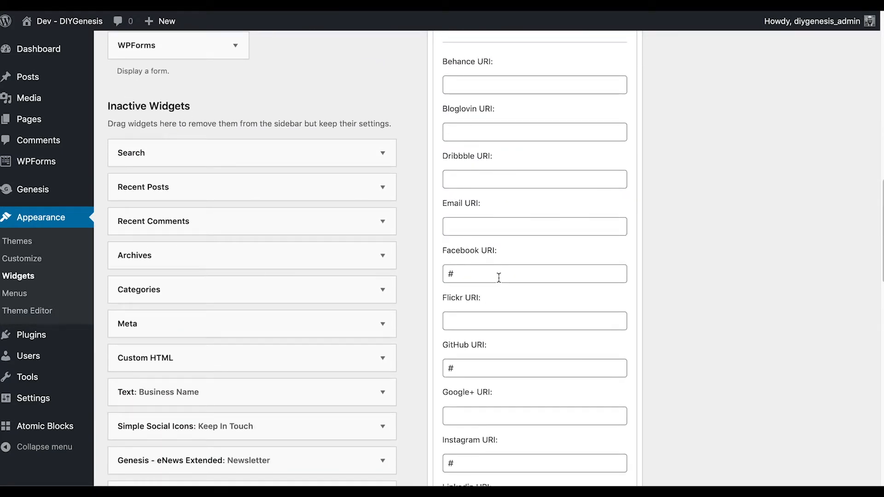
Clear '#' from the Facebook, GitHub, Instagram and Pinterest URIs; set Twitter to twitter.com/diygenesis
drag(471, 276, 440, 277)
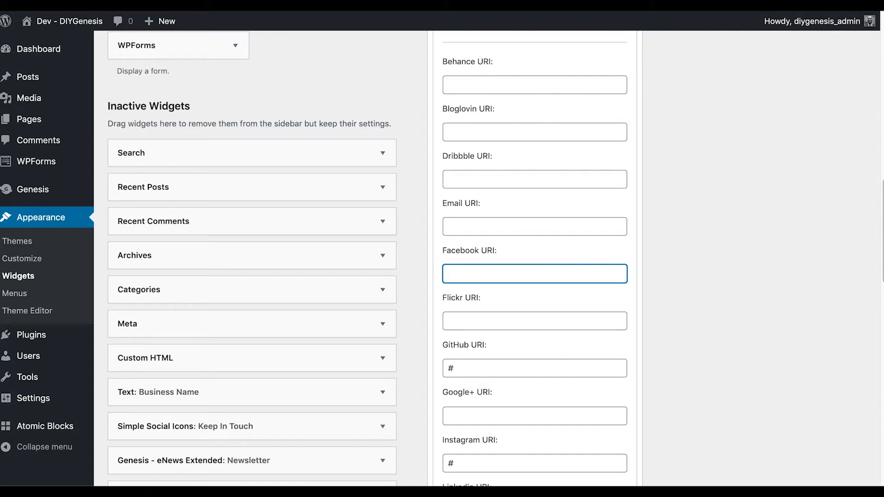
scroll(497, 315, down, 2)
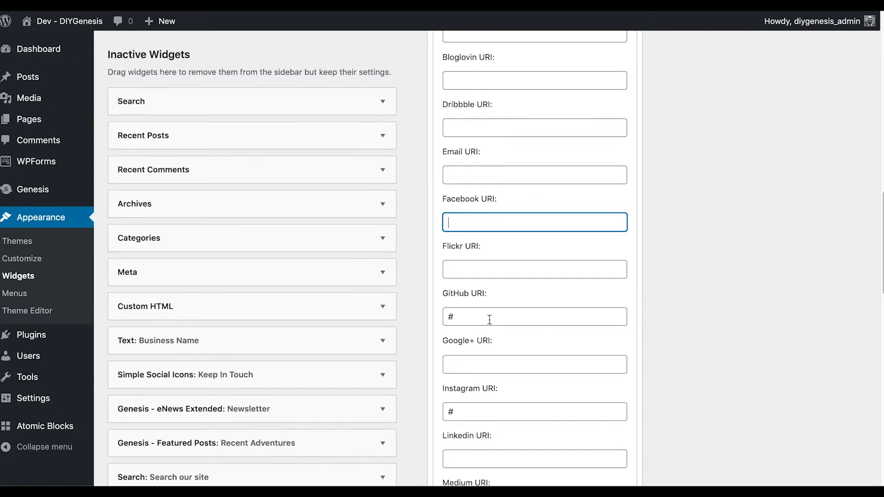
click(480, 319)
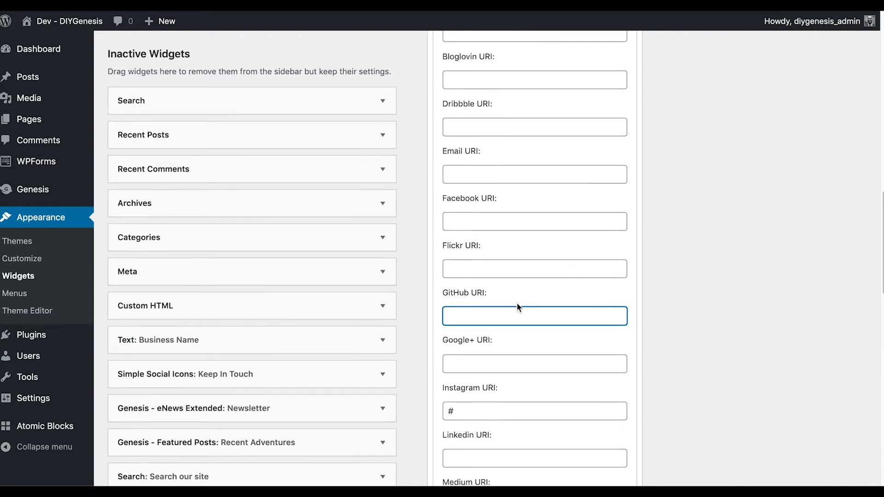
scroll(502, 310, down, 5)
click(476, 292)
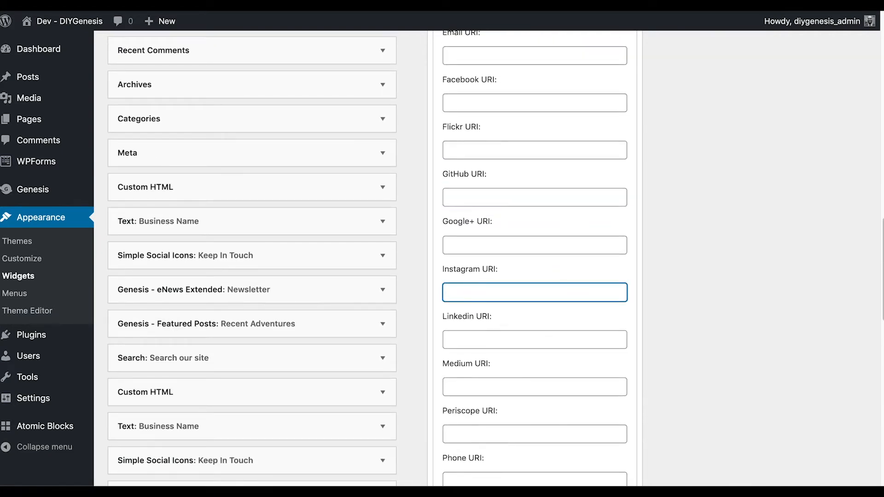
scroll(477, 286, down, 6)
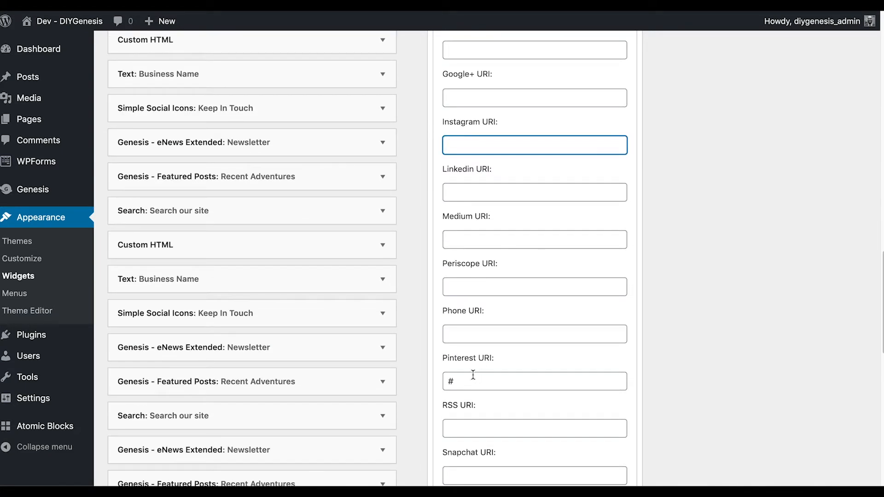
click(467, 381)
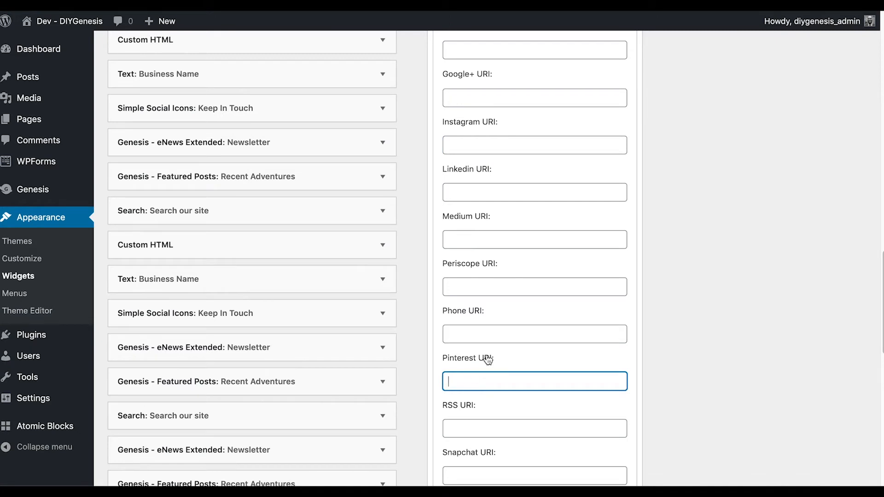
scroll(486, 354, down, 8)
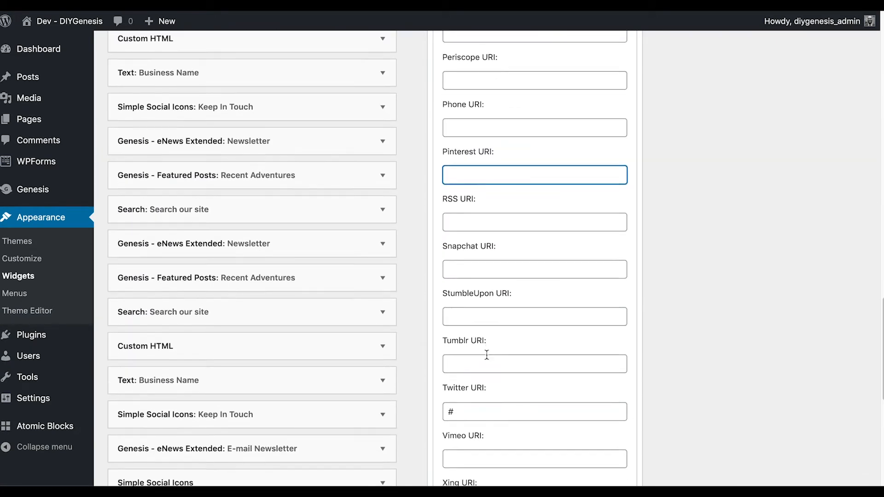
click(472, 411)
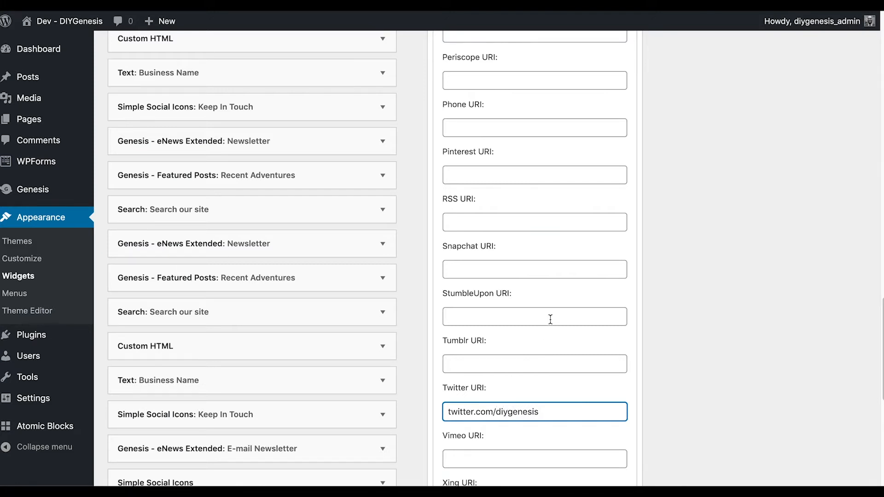
scroll(550, 319, up, 7)
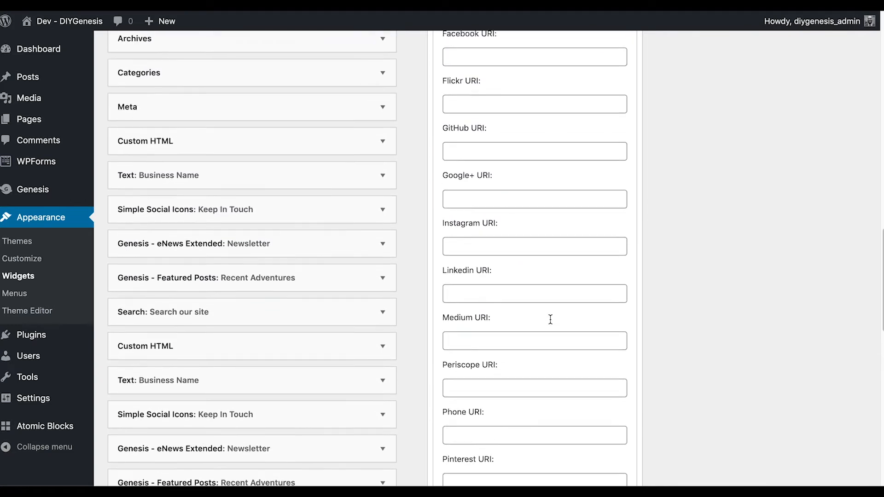
Enter facebook.com/diygenesis as the Facebook URI and the site's e-mail address as the Email URI
scroll(550, 319, up, 3)
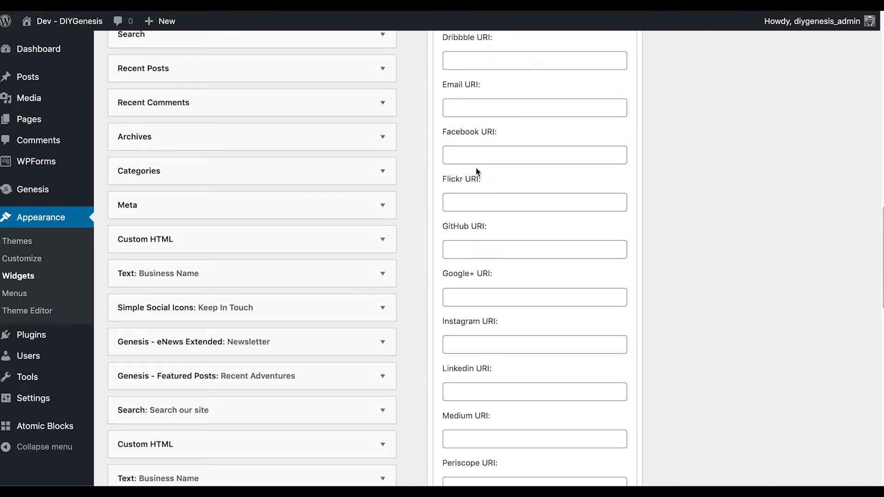
click(470, 154)
text(facebook)
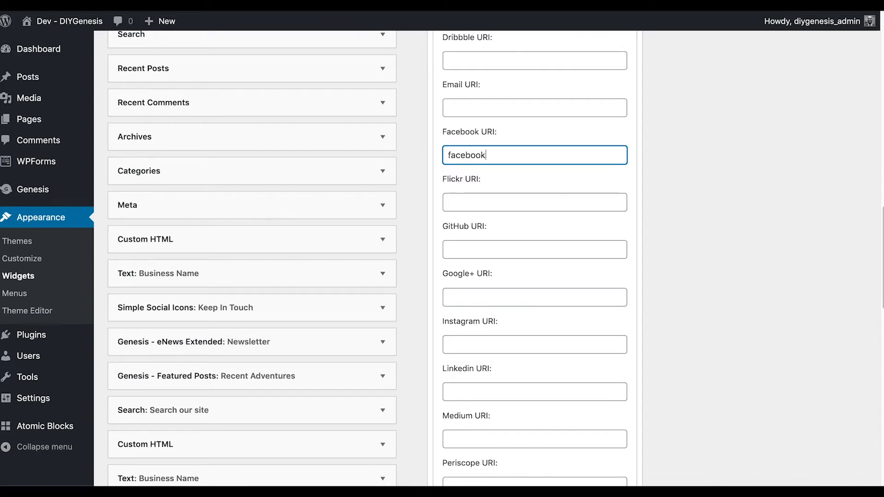
text(.com/diygenesis)
scroll(578, 141, up, 1)
click(522, 145)
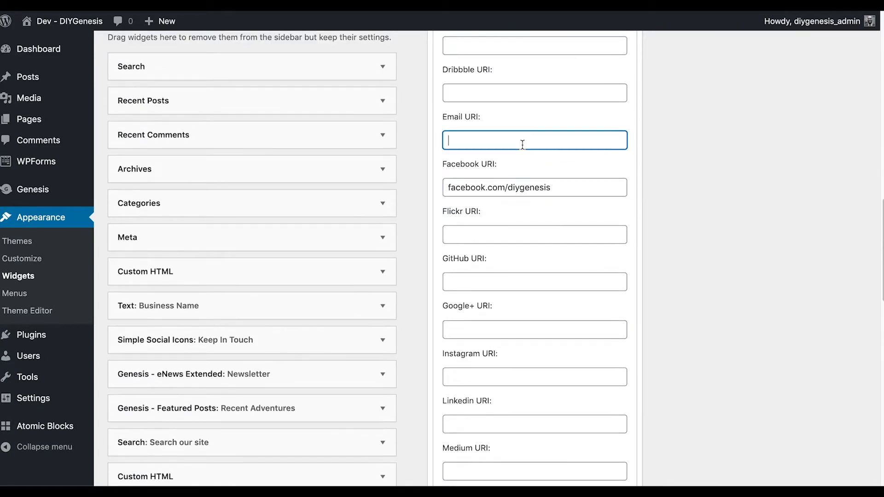
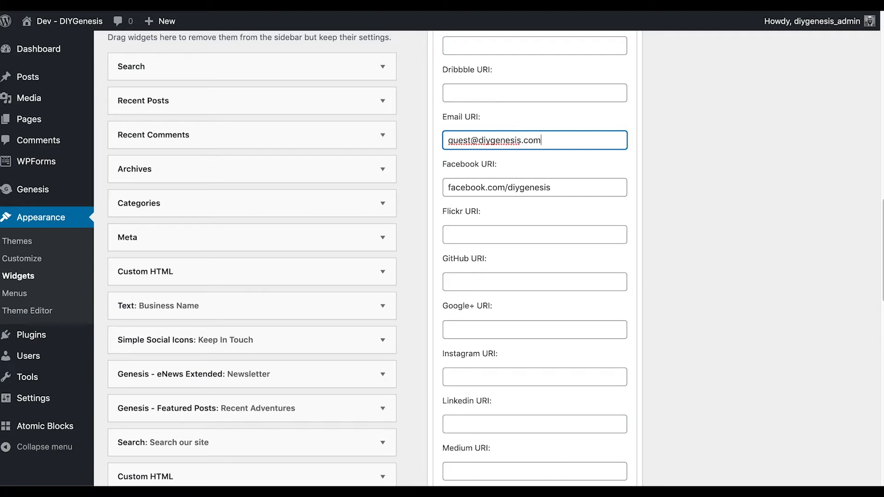
Set the YouTube URI to youtube.com/diygenesis and save the widget
scroll(578, 152, down, 7)
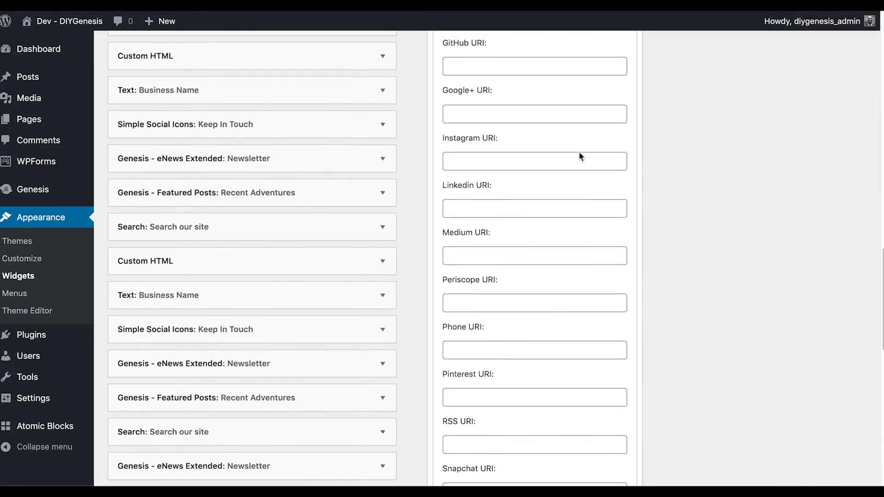
scroll(578, 156, down, 6)
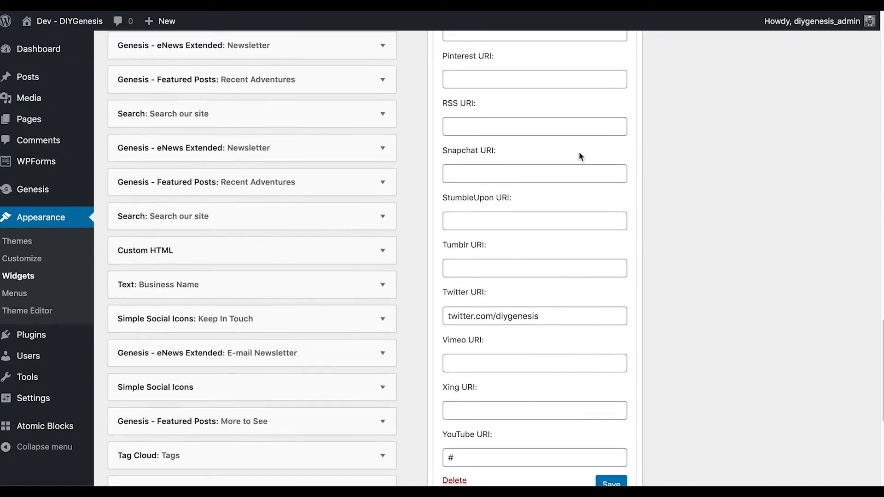
scroll(579, 156, down, 1)
drag(534, 383, 426, 373)
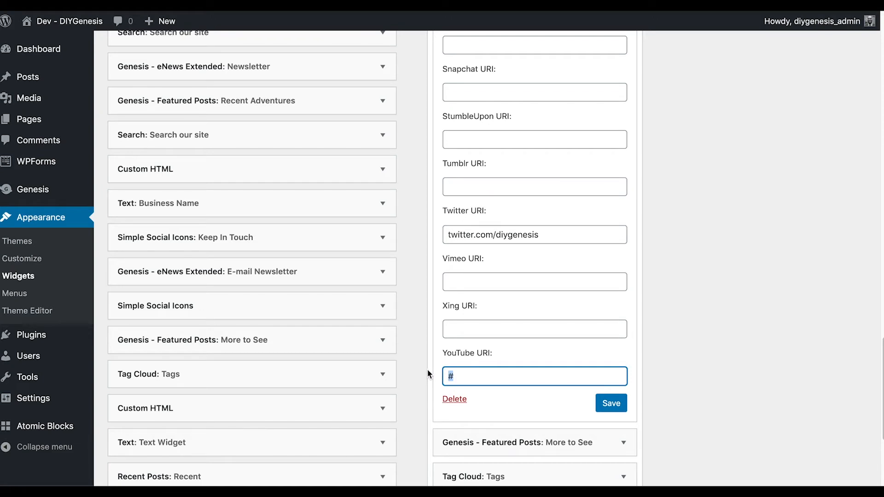
text(youtb)
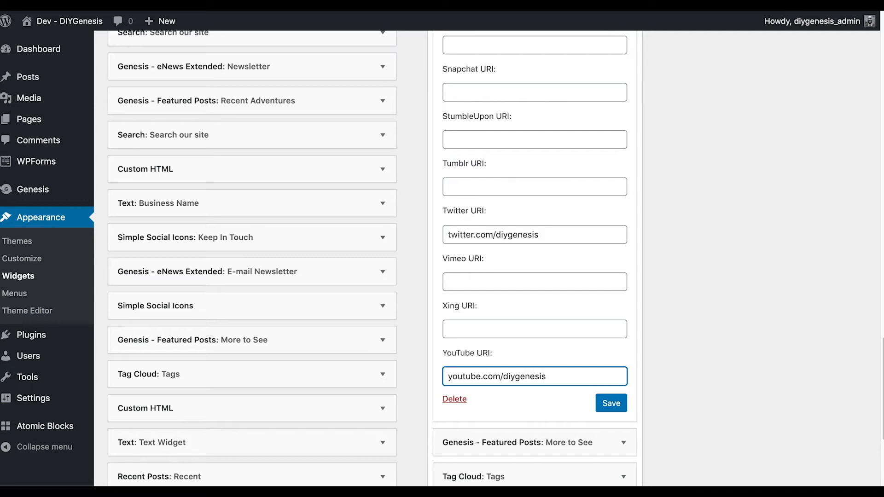
click(616, 410)
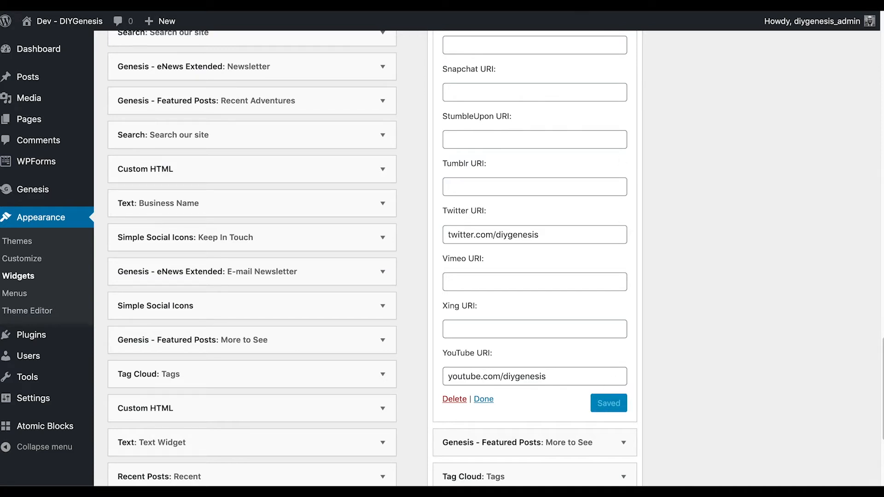
Switch to the site's front page tab and reload it to check the sidebar icons
key(ctrl+Tab)
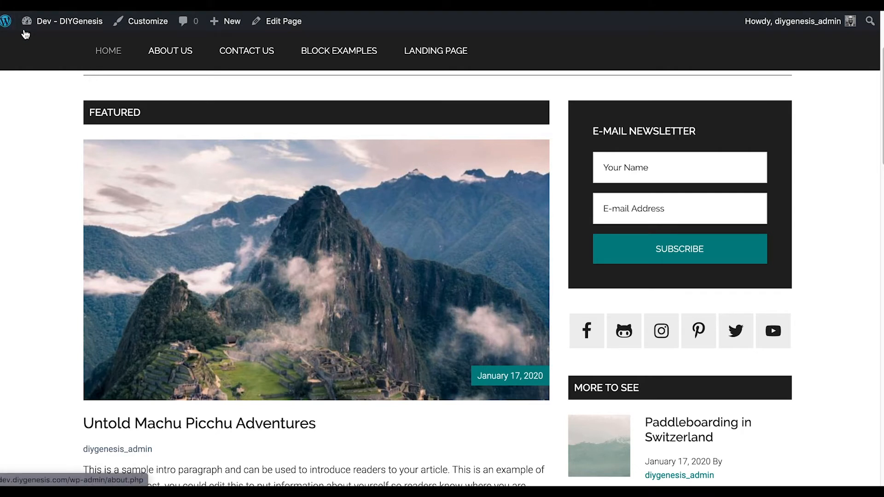
key(ctrl+r)
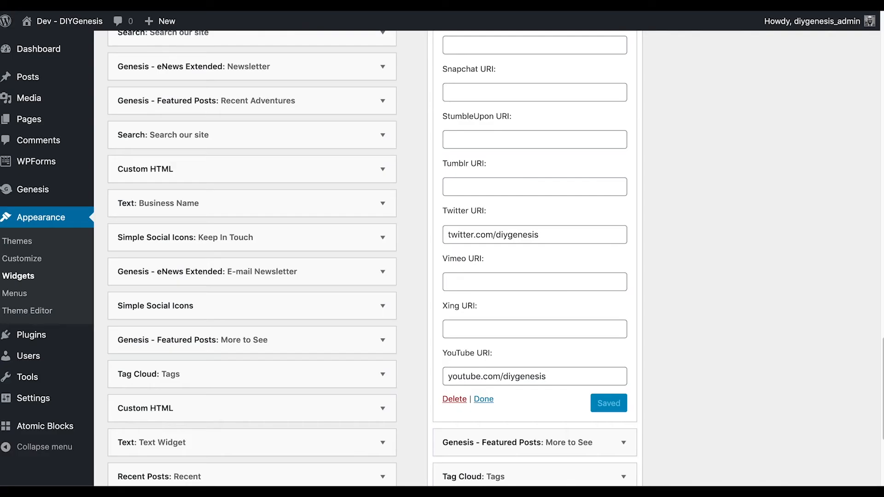
scroll(511, 175, up, 12)
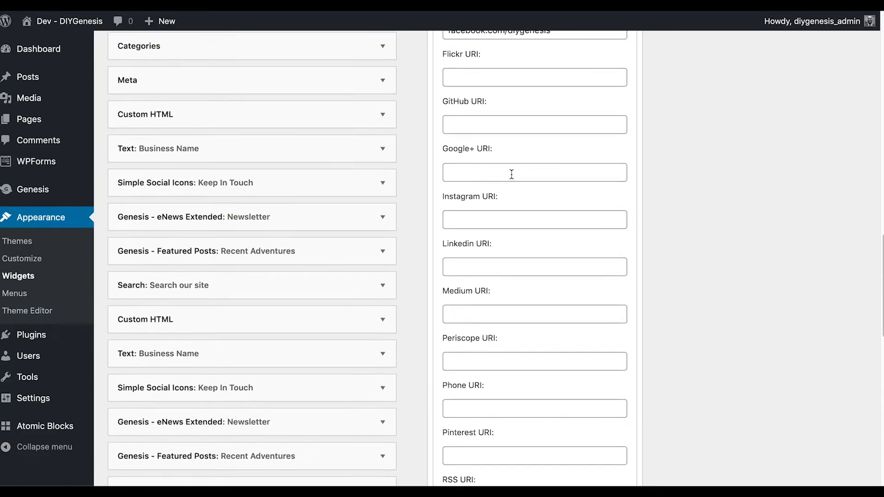
scroll(512, 177, up, 10)
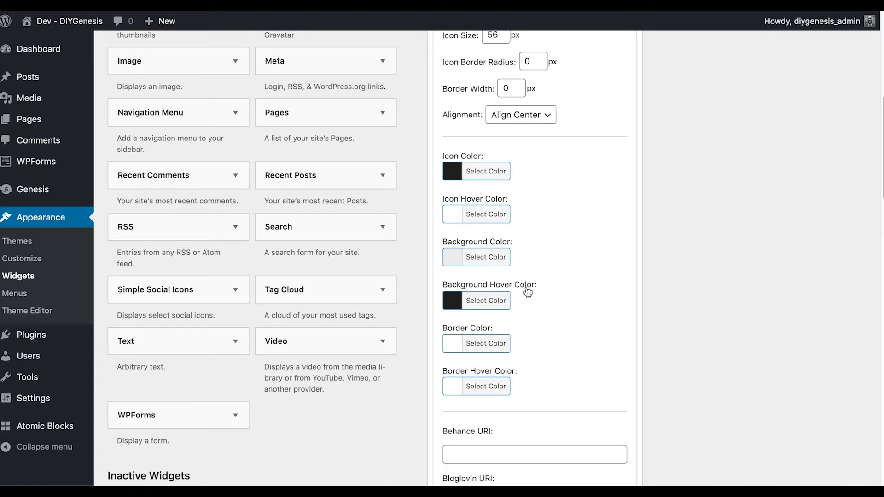
Set the Background Hover Color to the bright green #42d653
click(456, 301)
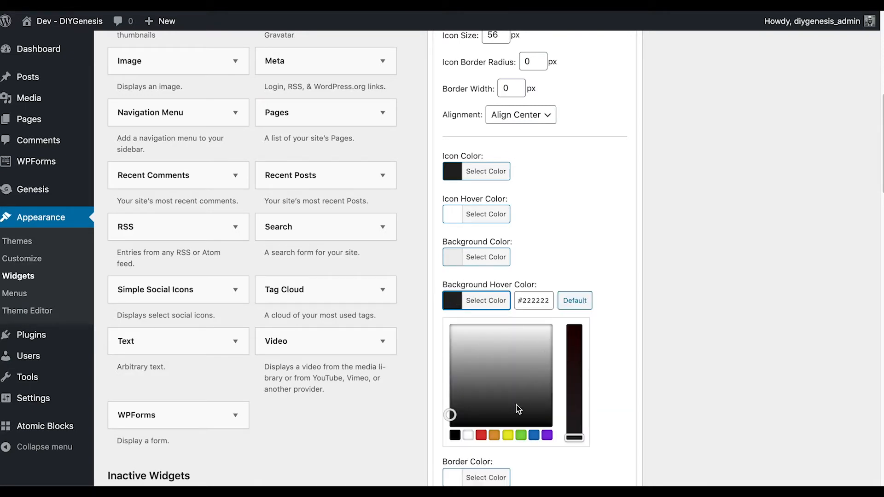
scroll(527, 332, down, 4)
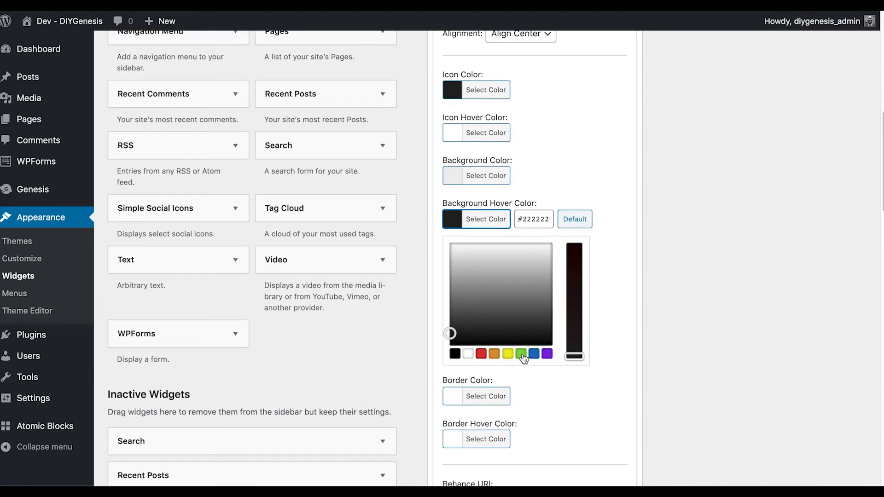
click(521, 354)
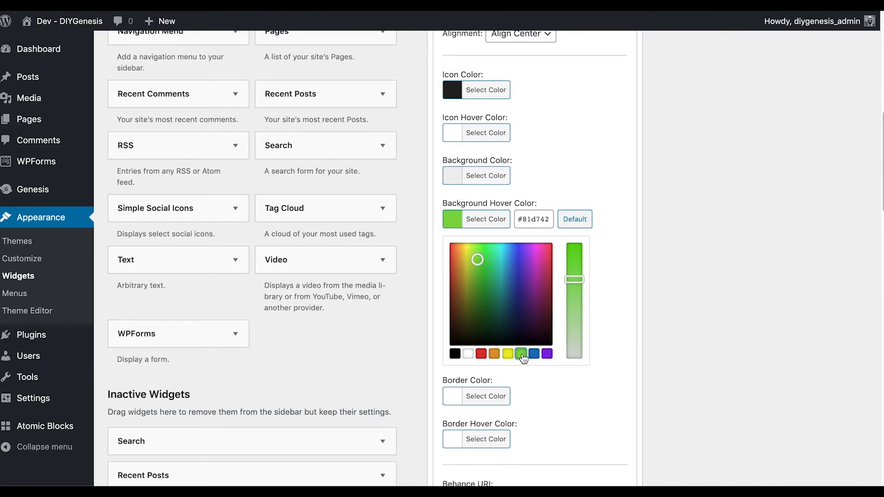
click(480, 263)
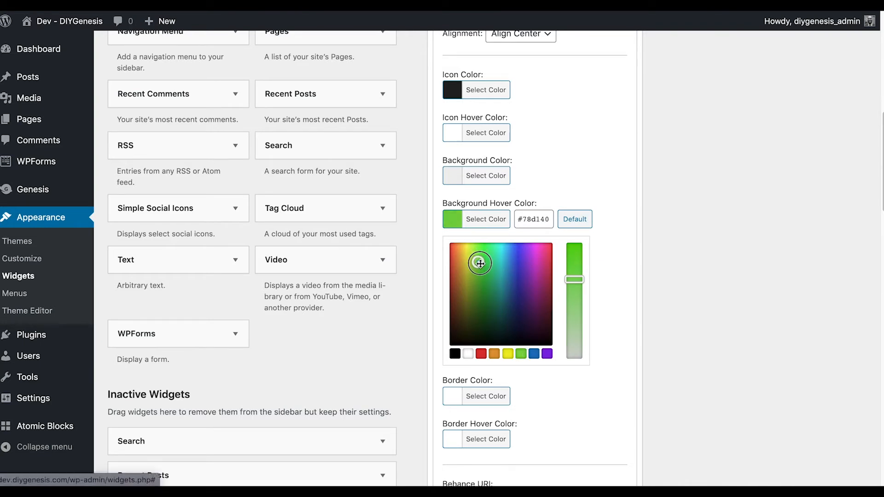
mouse_move(480, 263)
mouse_down()
mouse_move(492, 273)
mouse_move(486, 257)
mouse_up()
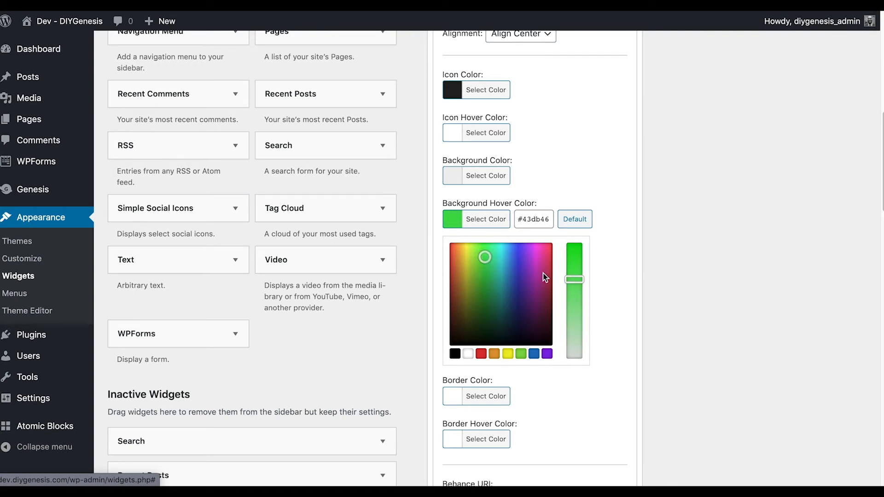
click(487, 259)
click(486, 222)
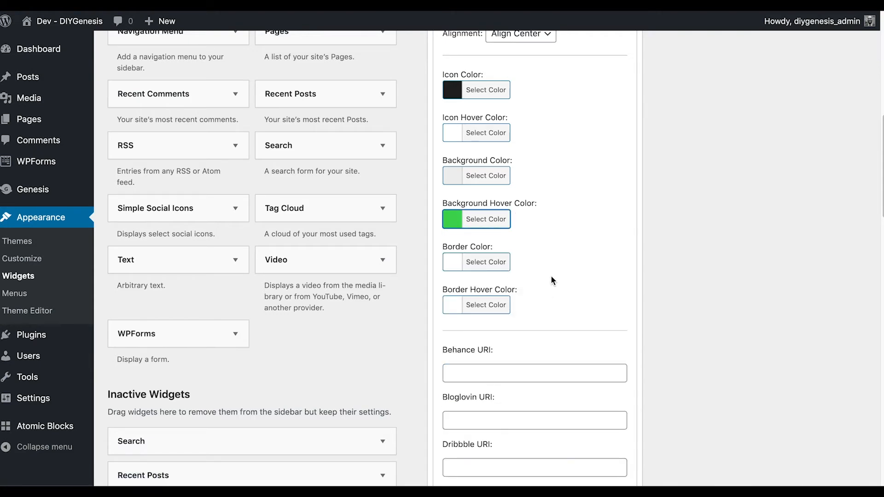
Save the Simple Social Icons widget with the green hover colour
scroll(580, 288, up, 9)
scroll(580, 288, down, 6)
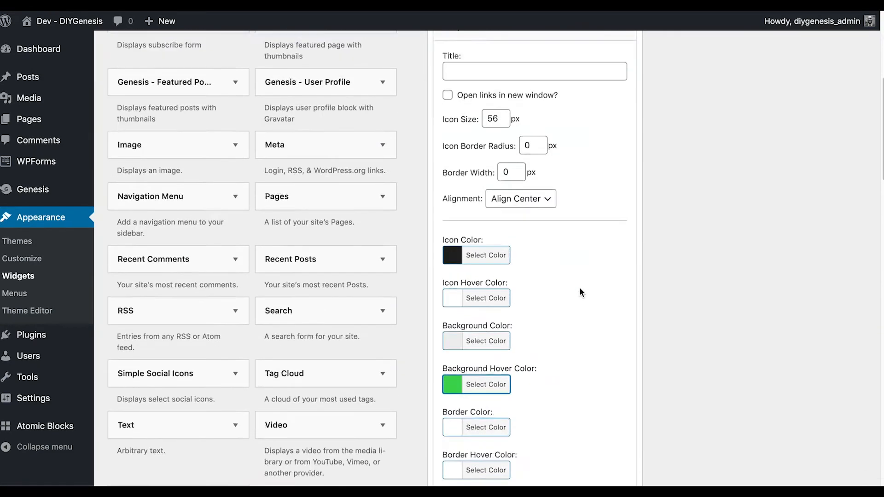
scroll(580, 291, down, 20)
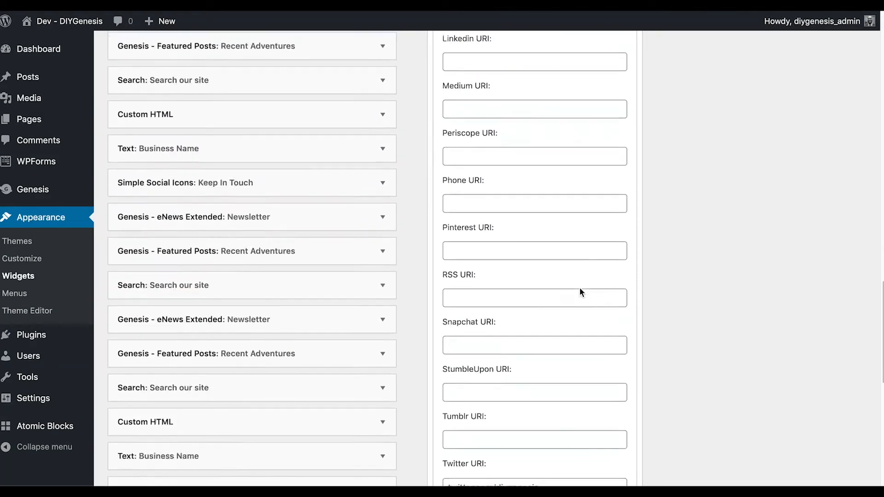
scroll(580, 292, down, 8)
click(610, 275)
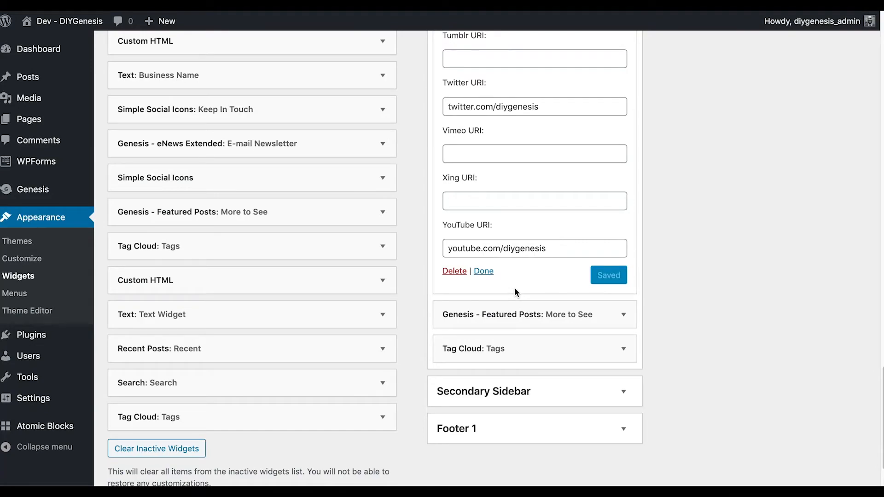
Switch to the front-end tab and reload the home page with Cmd+R
click(502, 5)
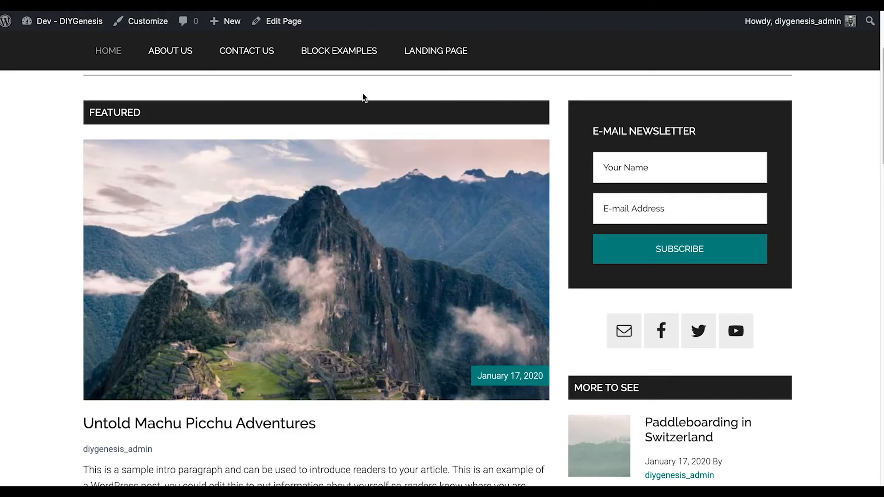
key(super+r)
Inspect the Subscribe button in DevTools, copy its #008285 background colour, and close DevTools
right_click(610, 261)
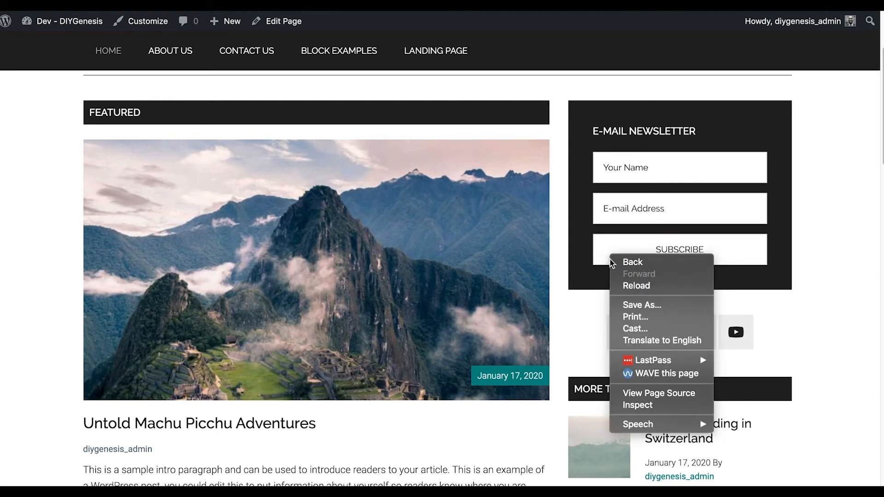
click(646, 406)
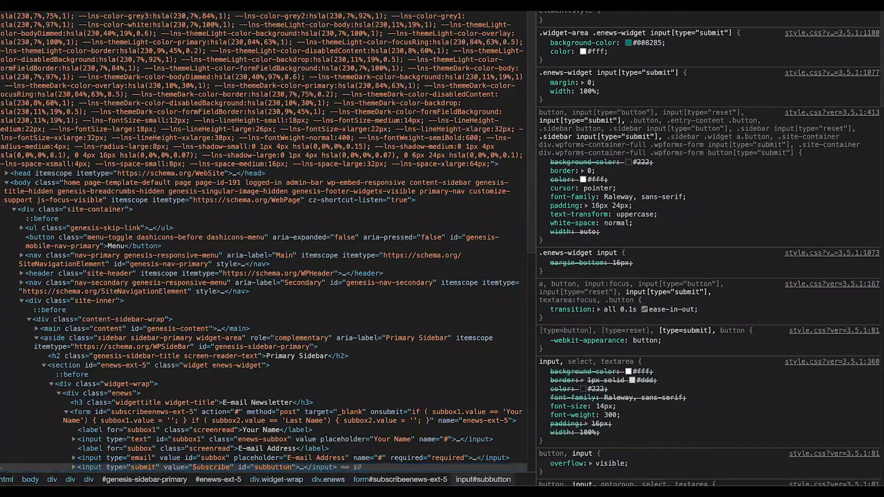
click(860, 5)
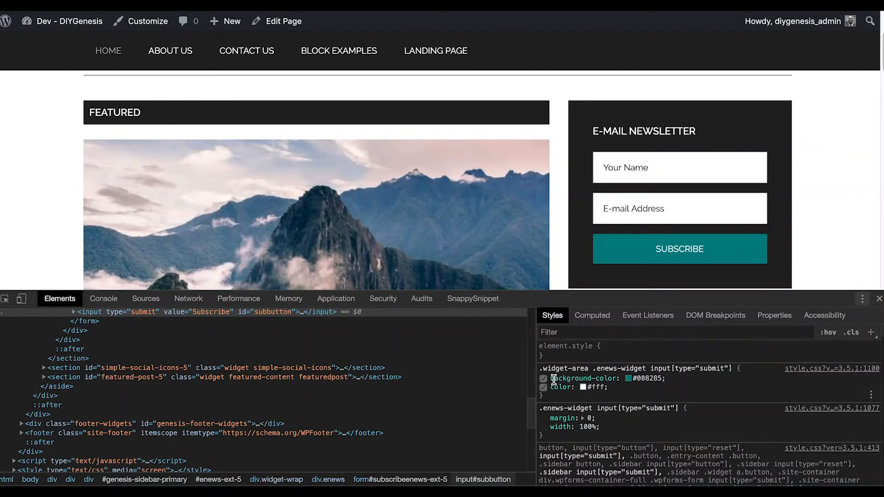
click(544, 379)
click(543, 379)
click(642, 382)
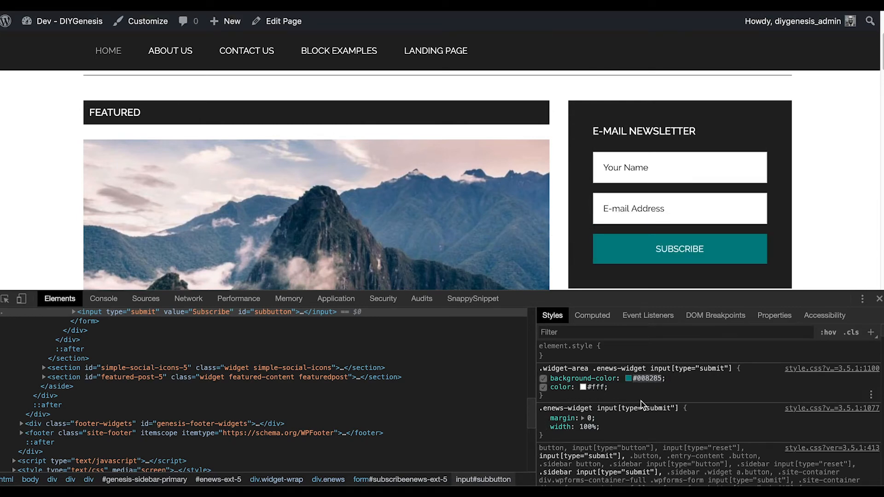
click(879, 299)
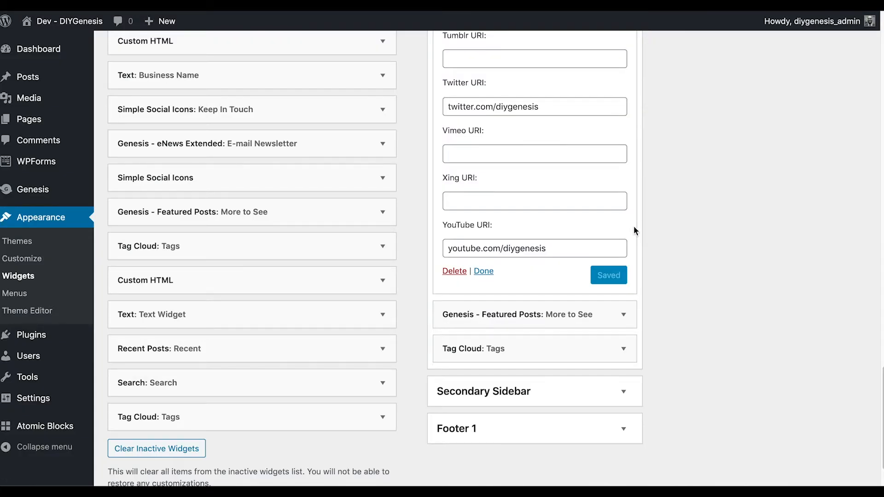
Replace the Background Hover Color hex with the teal #008285
scroll(603, 251, up, 12)
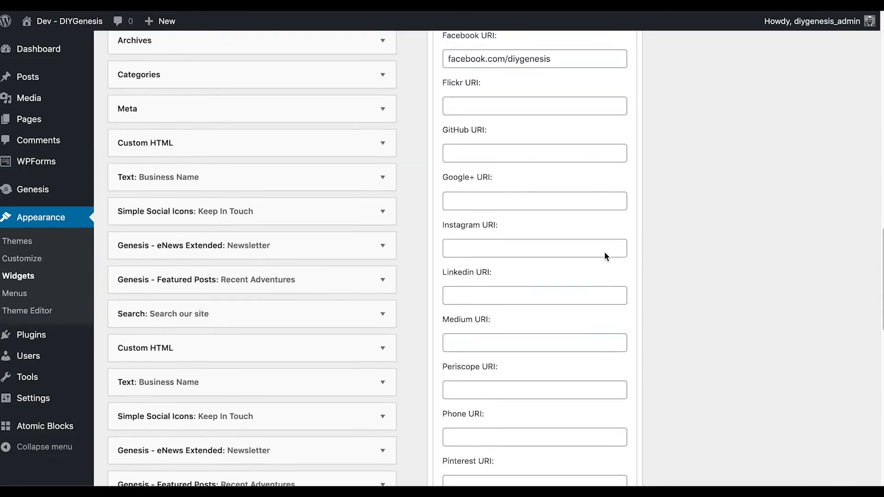
scroll(604, 257, up, 10)
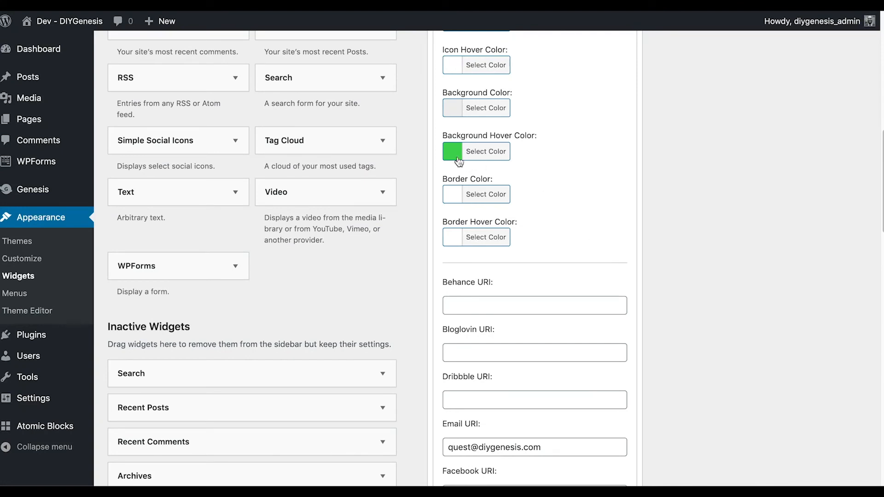
click(453, 156)
double_click(543, 155)
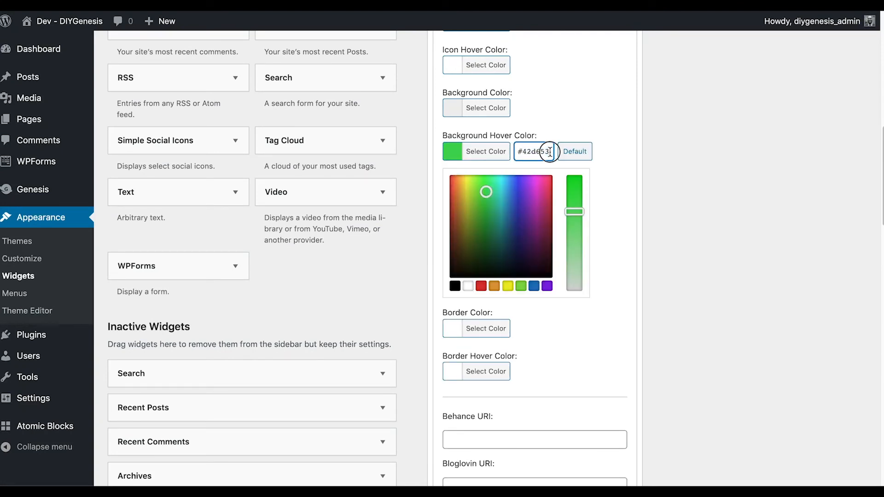
drag(551, 152, 512, 152)
key(BackSpace)
text(#008285)
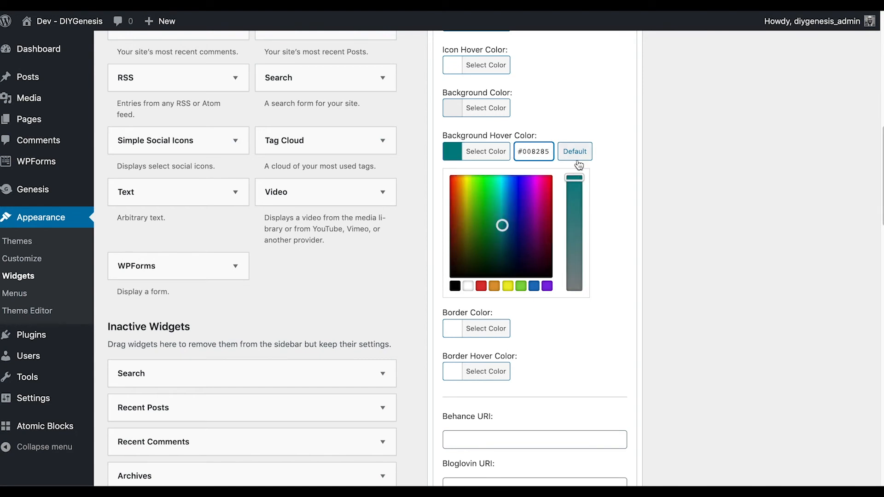
click(481, 151)
Save the widget with the teal hover colour
scroll(591, 180, down, 15)
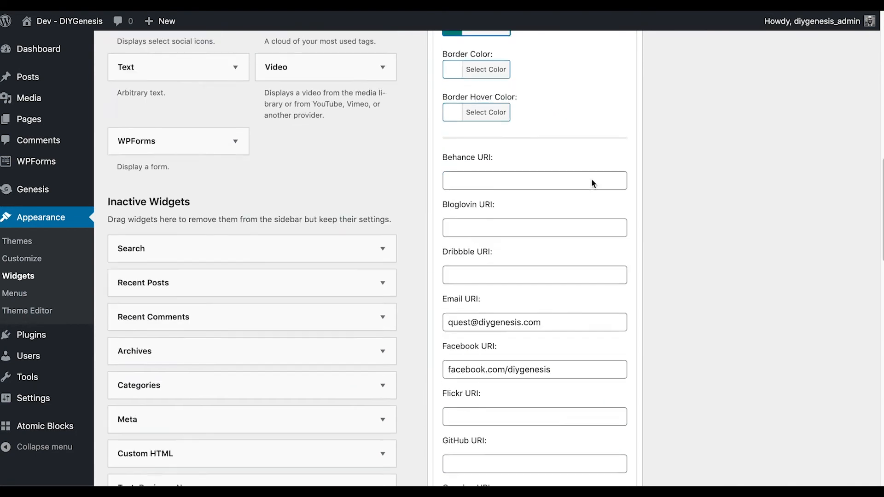
scroll(591, 183, down, 10)
click(610, 268)
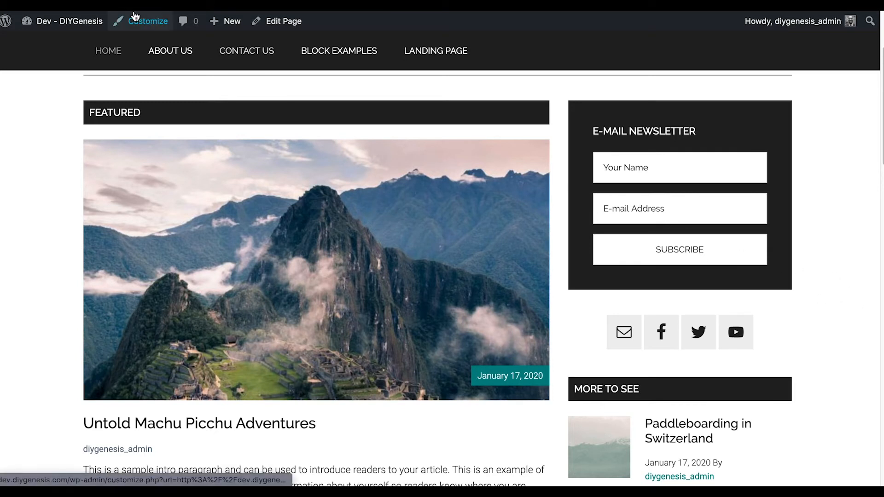
Reload the home page and scroll to the sidebar's social icons to check the teal hover
key(super+r)
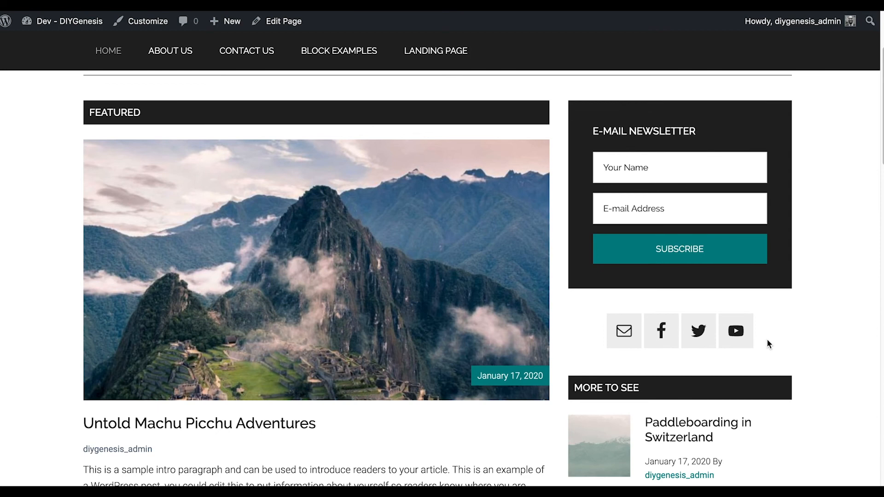
scroll(762, 343, up, 3)
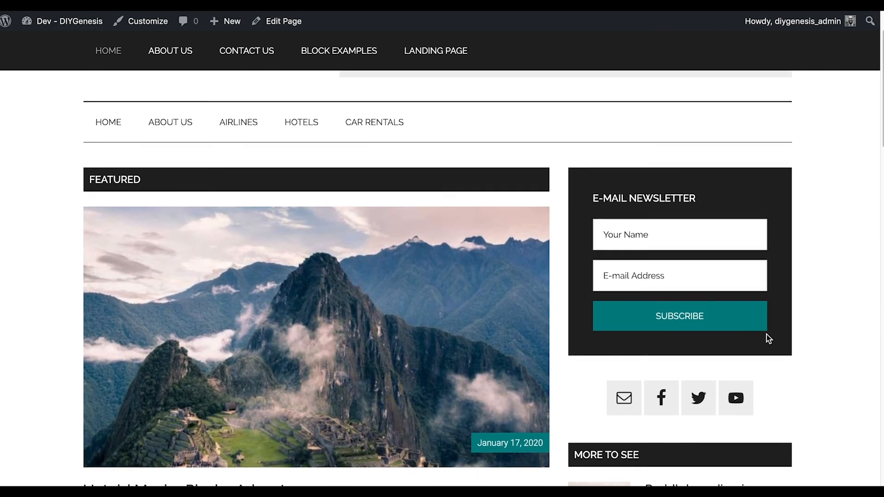
scroll(766, 340, down, 4)
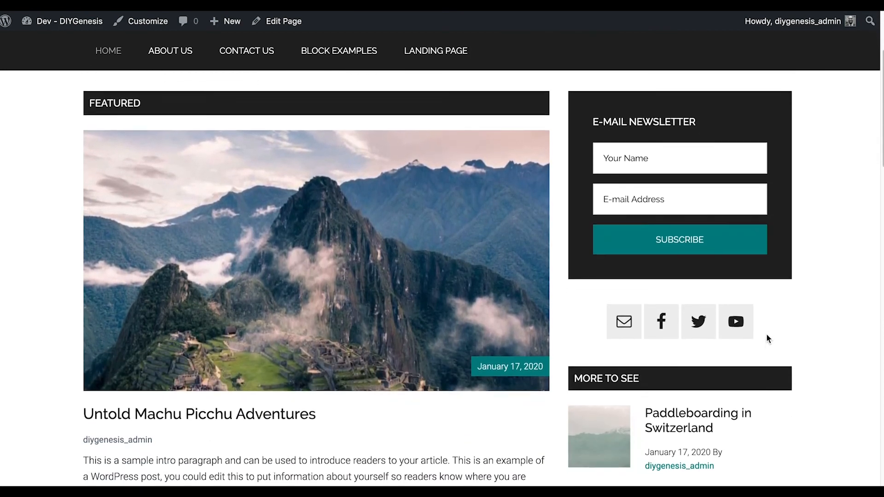